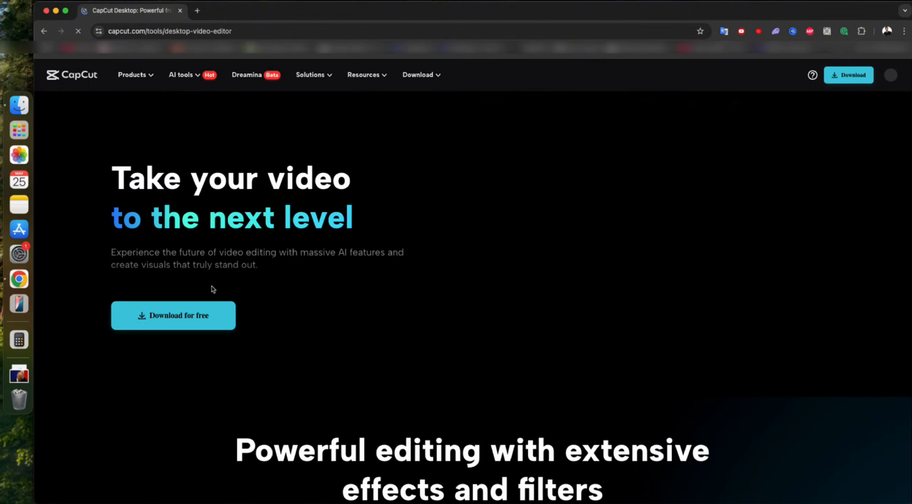
# Download the free CapCut desktop installer and launch CapCut-Downloader from the disk image, allowing it to open.
pyautogui.click(195, 319)
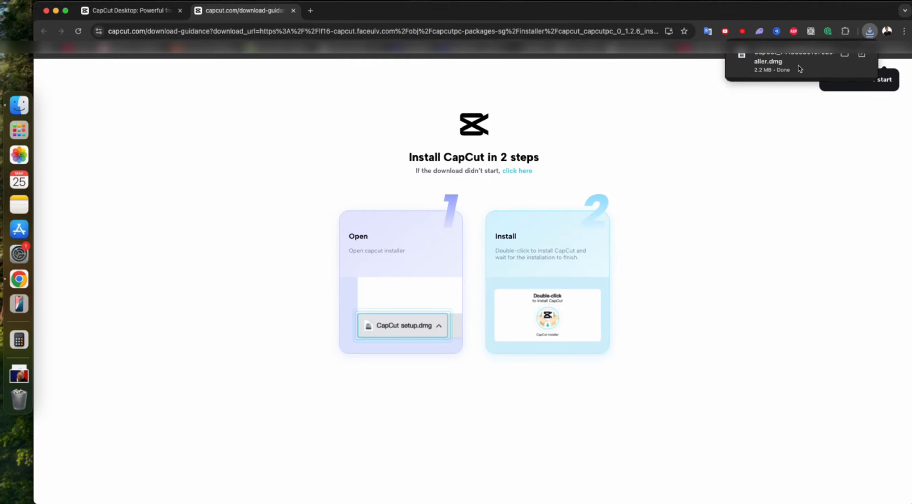
pyautogui.click(799, 69)
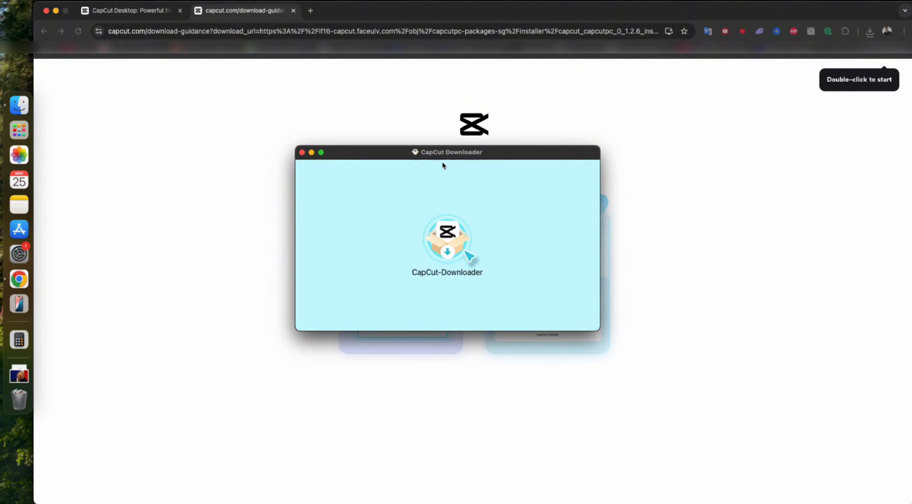
pyautogui.click(457, 251)
pyautogui.doubleClick(455, 254)
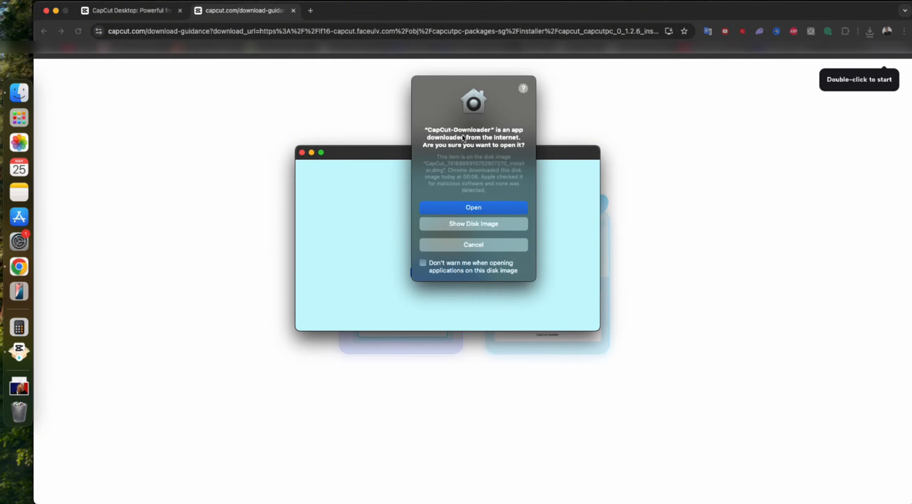
pyautogui.click(475, 211)
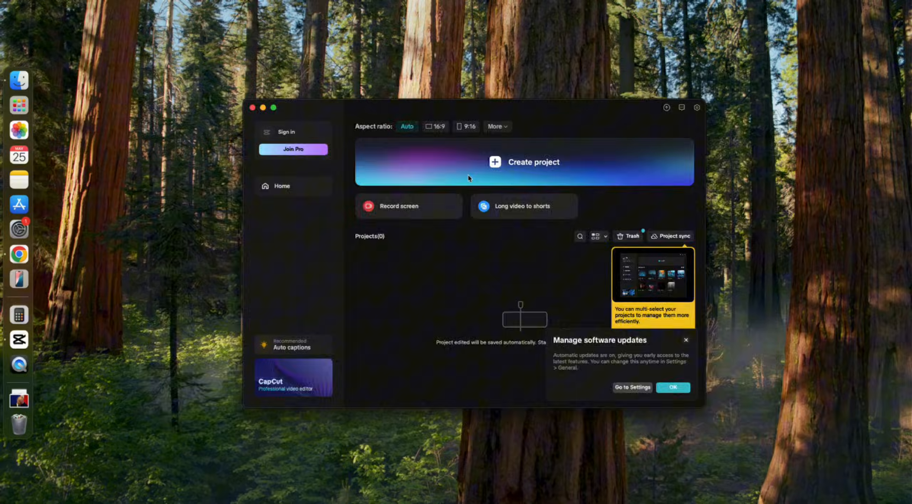
# Create a project and place the imported alert, eyeball and spider images in sequence on the timeline from the start.
pyautogui.click(489, 120)
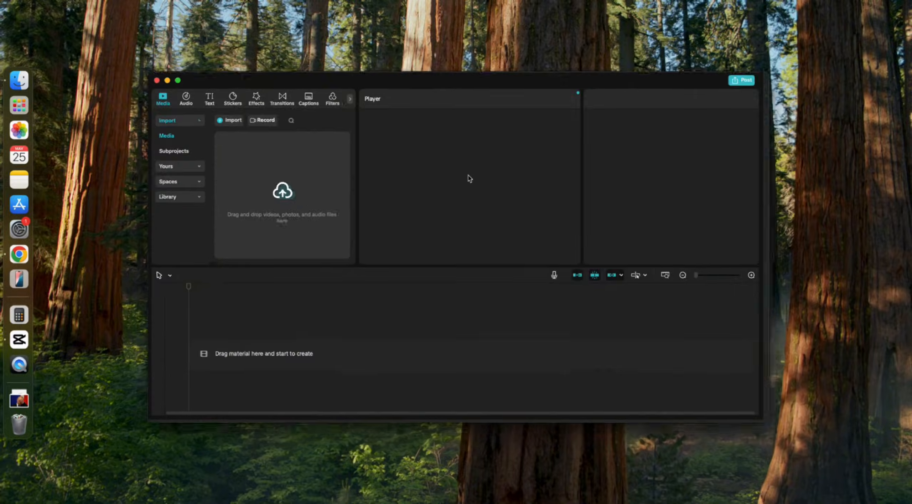
pyautogui.click(291, 160)
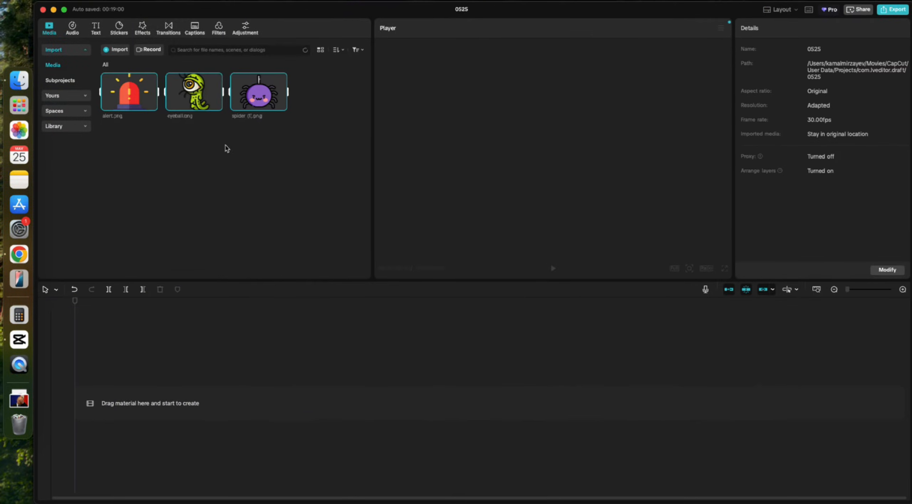
pyautogui.moveTo(214, 103); pyautogui.dragTo(154, 378)
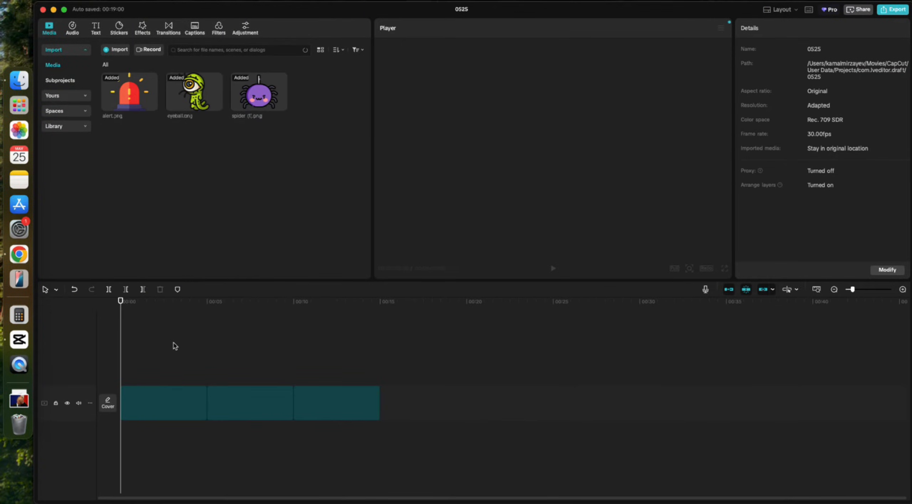
pyautogui.click(174, 345)
pyautogui.click(119, 345)
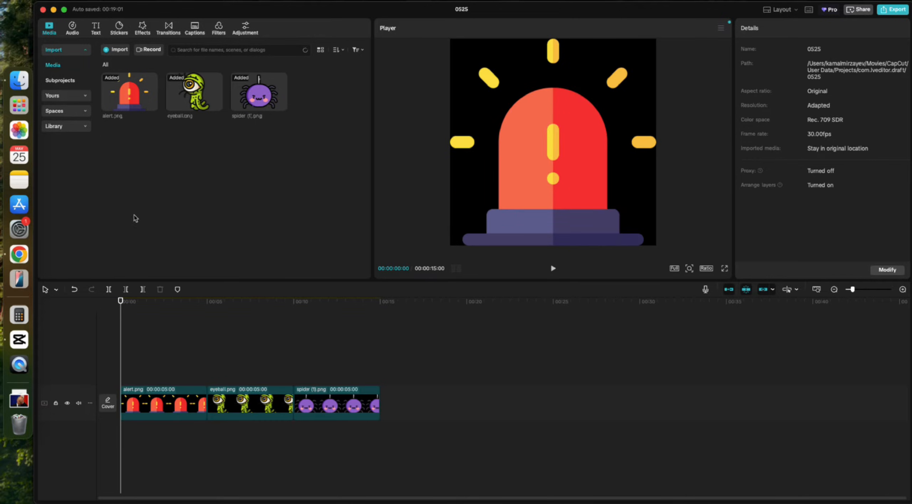
# Add the Pro video effects Color Flicker at the start and 3D Screens at about 1 second over the alert clip.
pyautogui.click(144, 32)
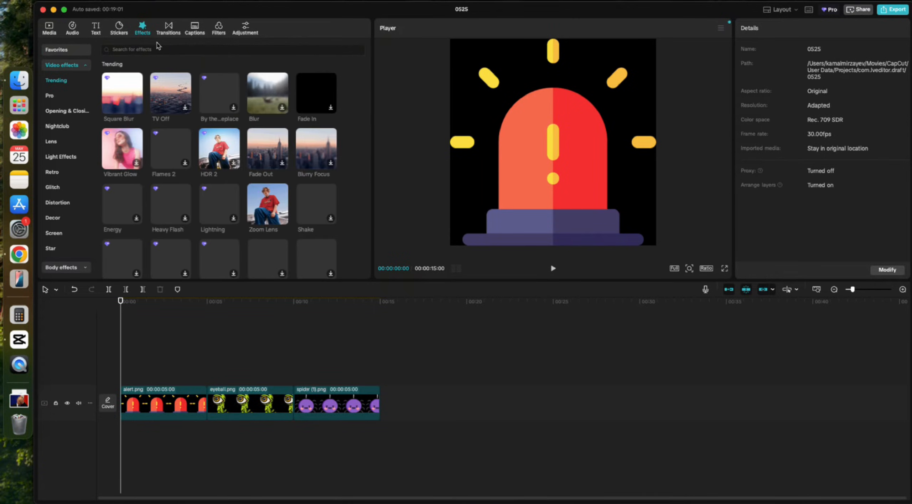
pyautogui.click(50, 96)
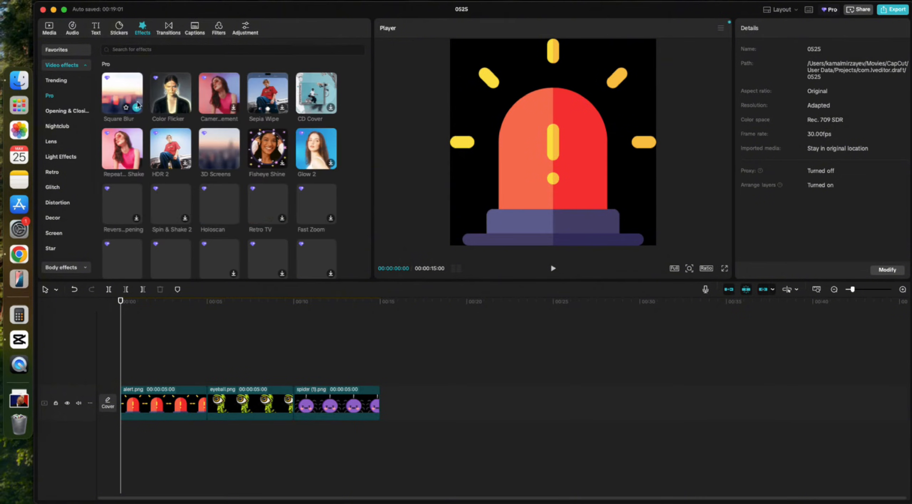
pyautogui.moveTo(170, 94); pyautogui.dragTo(121, 370)
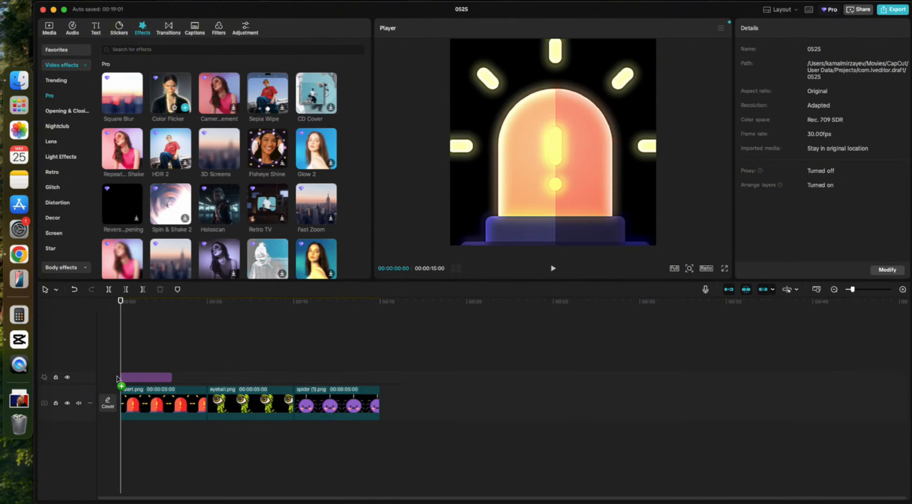
pyautogui.press('space')
pyautogui.press('space')
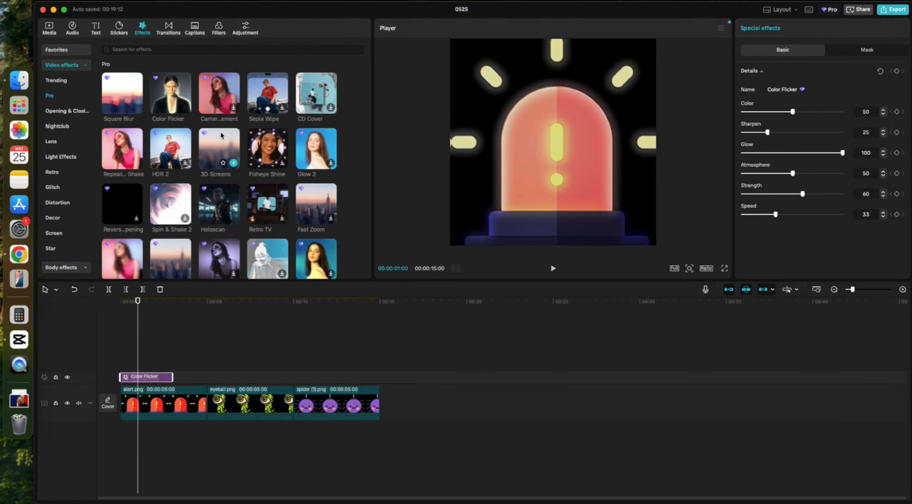
pyautogui.moveTo(218, 147); pyautogui.dragTo(140, 363)
pyautogui.press('space')
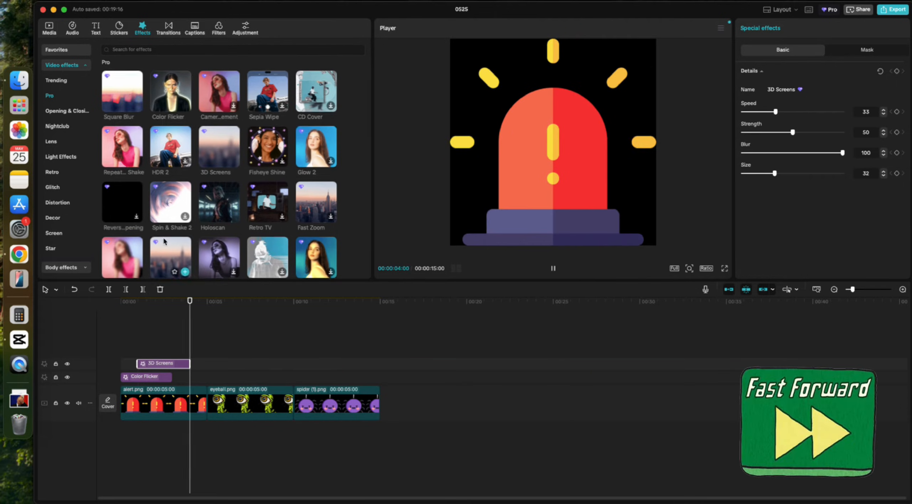
# Add the Horizontal Reel effect at the start of the eyeball clip and Vertical Shake slightly before it on the track above.
pyautogui.scroll(-3, 171, 203)
pyautogui.press('space')
pyautogui.moveTo(171, 201); pyautogui.dragTo(208, 379)
pyautogui.click(197, 367)
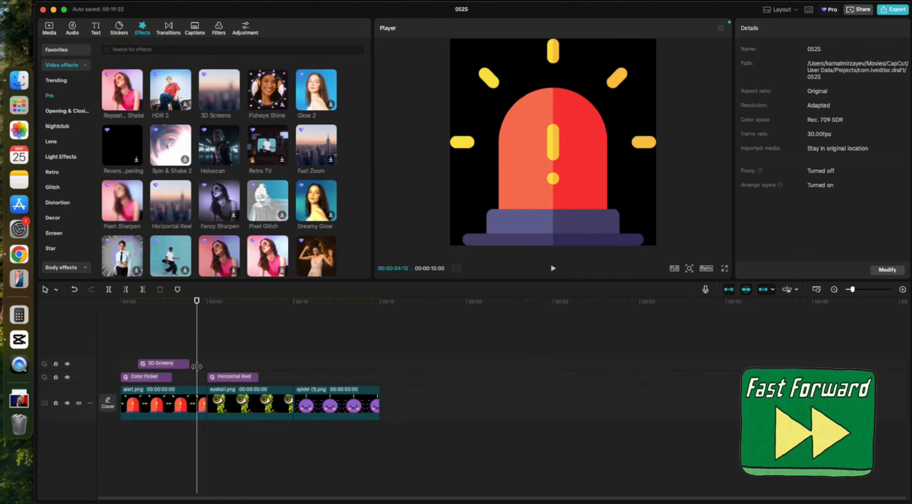
pyautogui.press('space')
pyautogui.scroll(-3, 259, 222)
pyautogui.moveTo(219, 167); pyautogui.dragTo(198, 366)
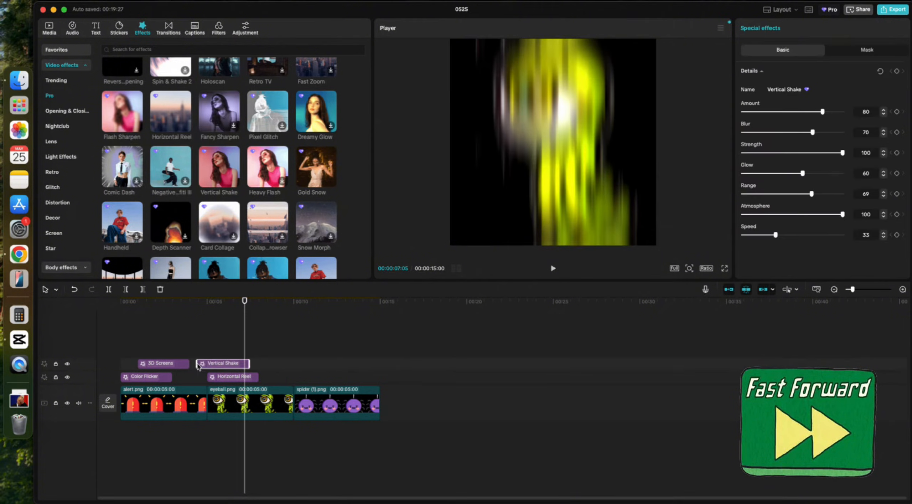
# Add the Gold Snow effect on a new track above, spanning the cut between the alert and eyeball clips, and preview it.
pyautogui.click(192, 350)
pyautogui.press('space')
pyautogui.press('space')
pyautogui.moveTo(316, 166); pyautogui.dragTo(180, 353)
pyautogui.click(159, 344)
pyautogui.press('space')
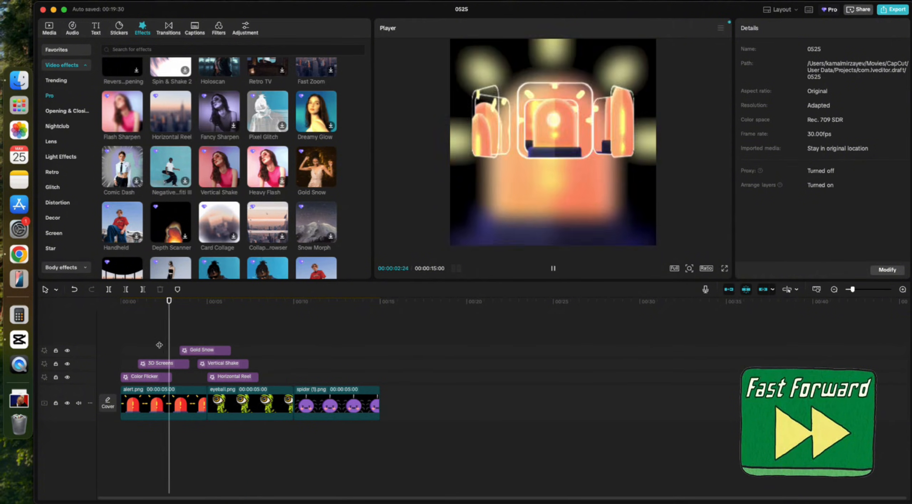
# Add the Depth Scanner effect near the start of the alert clip and Flicker above the start of the eyeball clip.
pyautogui.press('space')
pyautogui.moveTo(170, 222); pyautogui.dragTo(125, 351)
pyautogui.click(129, 337)
pyautogui.press('space')
pyautogui.scroll(-5, 202, 159)
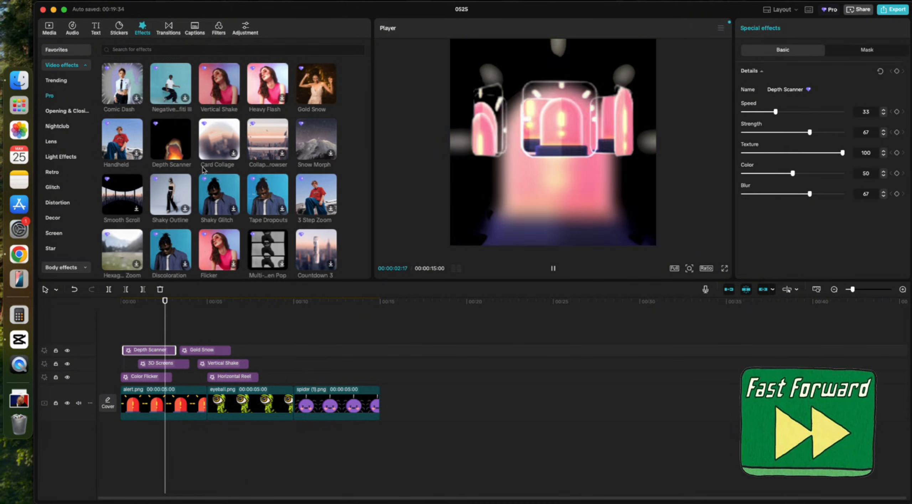
pyautogui.moveTo(219, 176); pyautogui.dragTo(206, 344)
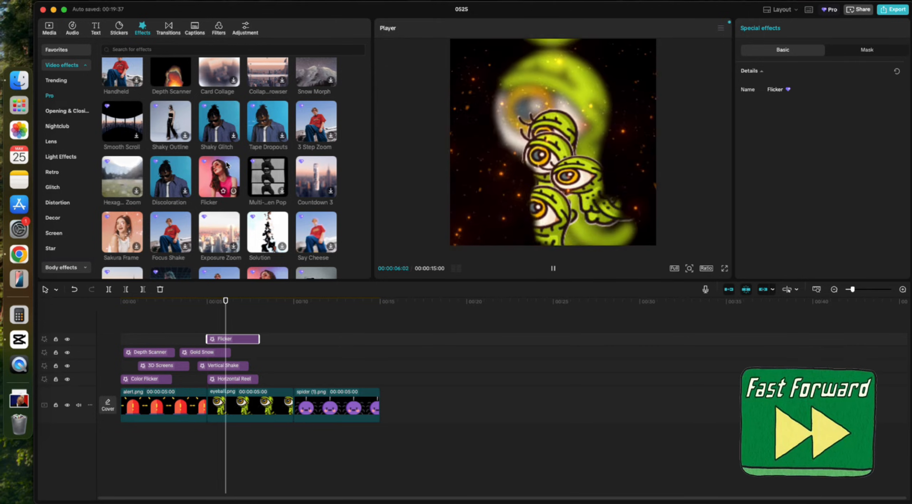
# Stack the Focus Shake and Solution effects over the cut between the eyeball and spider clips.
pyautogui.scroll(-3, 214, 160)
pyautogui.press('space')
pyautogui.moveTo(171, 169); pyautogui.dragTo(274, 365)
pyautogui.moveTo(266, 199); pyautogui.dragTo(274, 352)
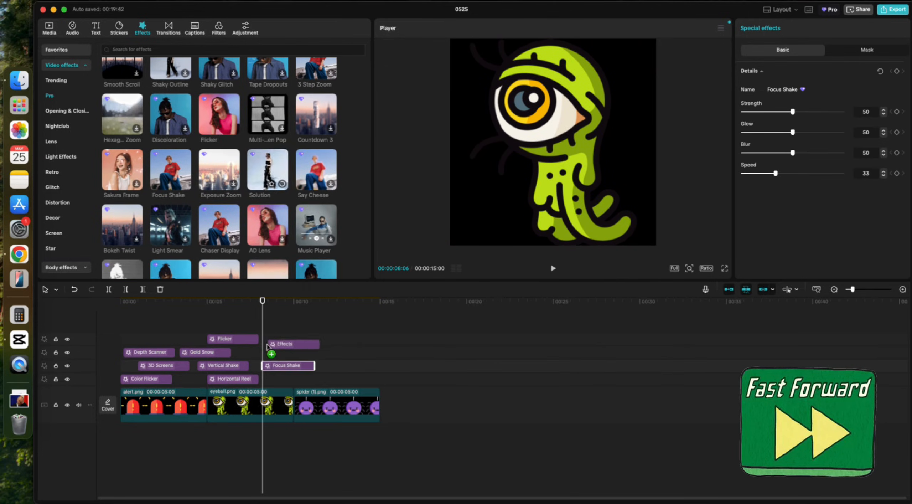
# Add the Say Cheese effect over the spider clip and Light Smear across the cut from the eyeball clip.
pyautogui.moveTo(317, 170); pyautogui.dragTo(311, 379)
pyautogui.press('space')
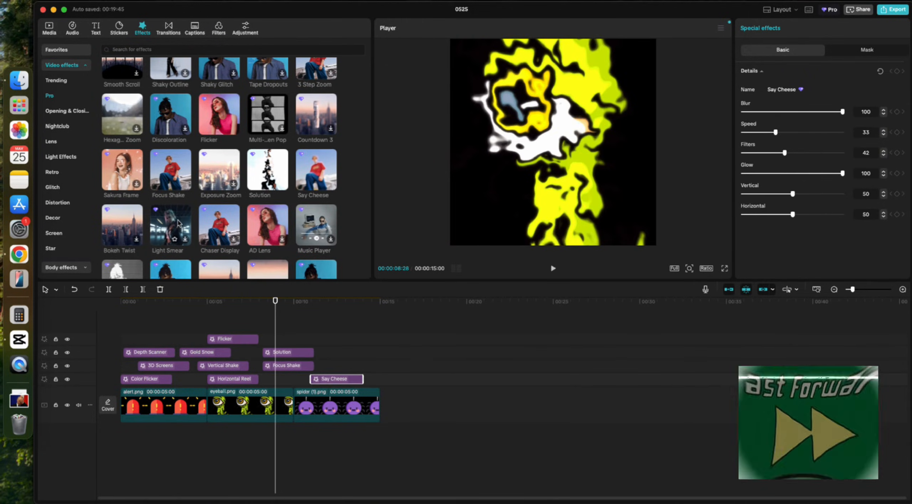
pyautogui.moveTo(167, 224)
pyautogui.mouseDown()
pyautogui.moveTo(221, 321)
pyautogui.moveTo(269, 380)
pyautogui.mouseUp()
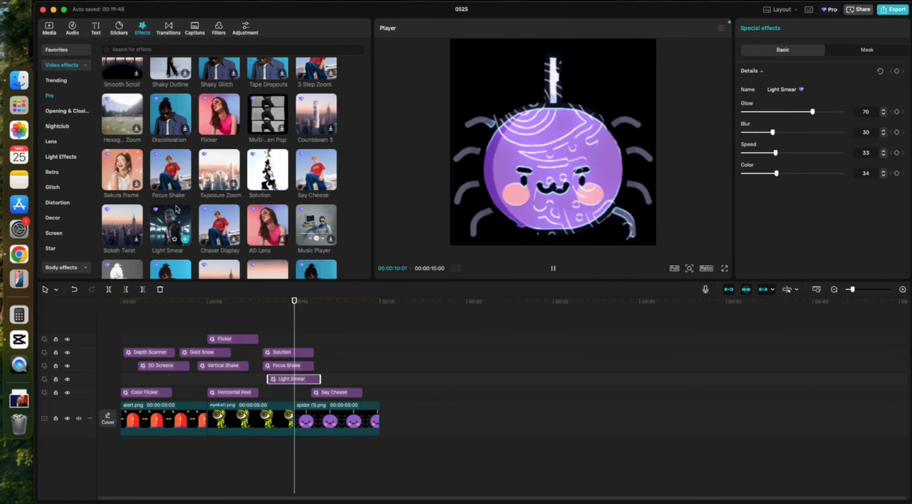
pyautogui.press('space')
# Add the Bokeh Twist effect at the start of the spider clip and play back the result.
pyautogui.moveTo(122, 224); pyautogui.dragTo(295, 338)
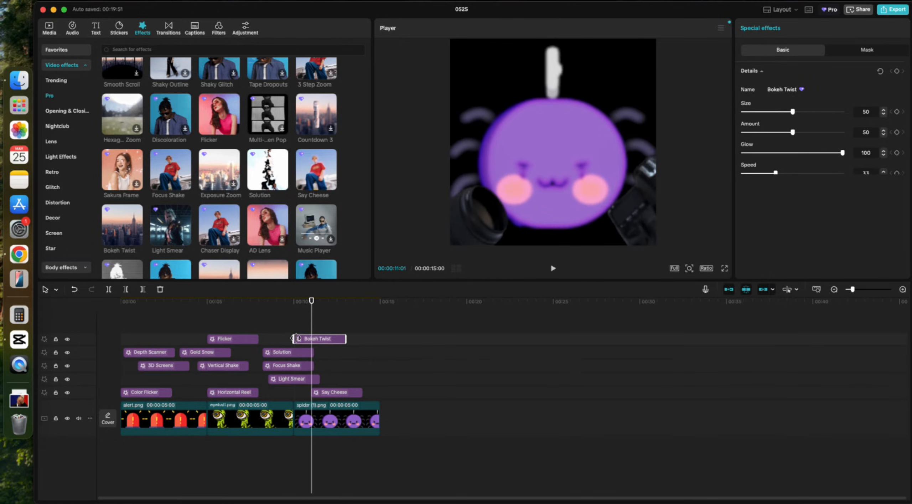
pyautogui.click(290, 335)
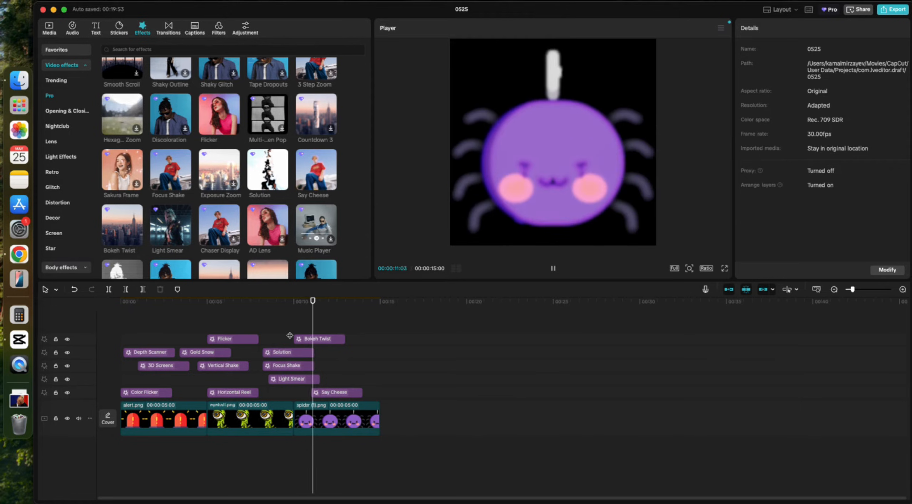
pyautogui.press('space')
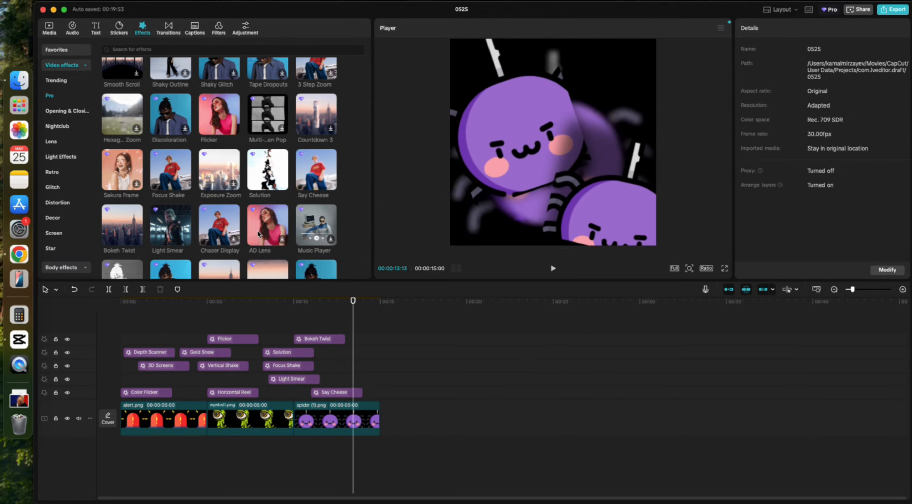
# Add the Stack Zoom effect near the end of the spider clip, extending past it, and preview it.
pyautogui.scroll(-4, 259, 232)
pyautogui.moveTo(170, 191); pyautogui.dragTo(352, 389)
pyautogui.press('space')
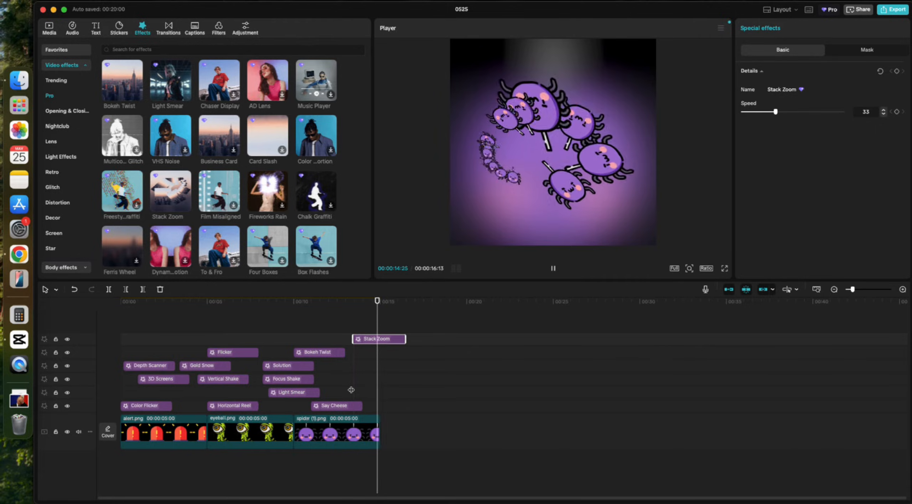
pyautogui.press('space')
# Combine all image clips and effects on the timeline into one compound clip.
pyautogui.moveTo(417, 461); pyautogui.dragTo(77, 331)
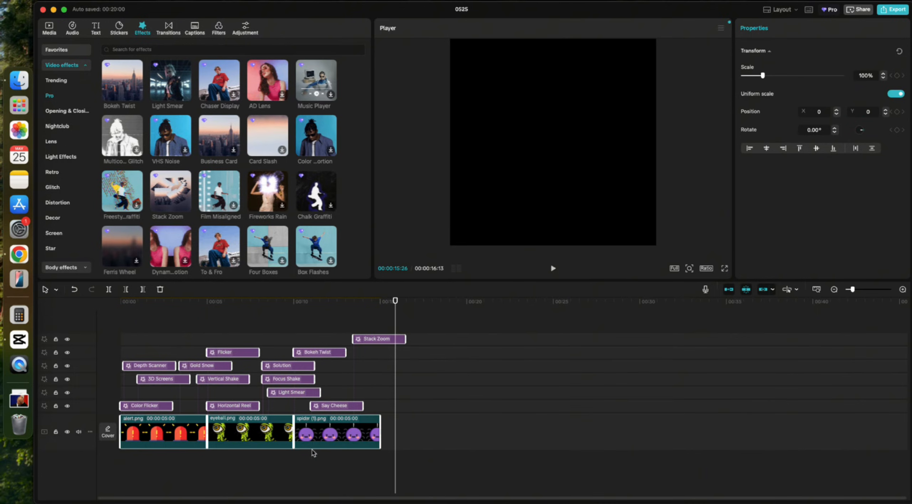
pyautogui.rightClick(315, 442)
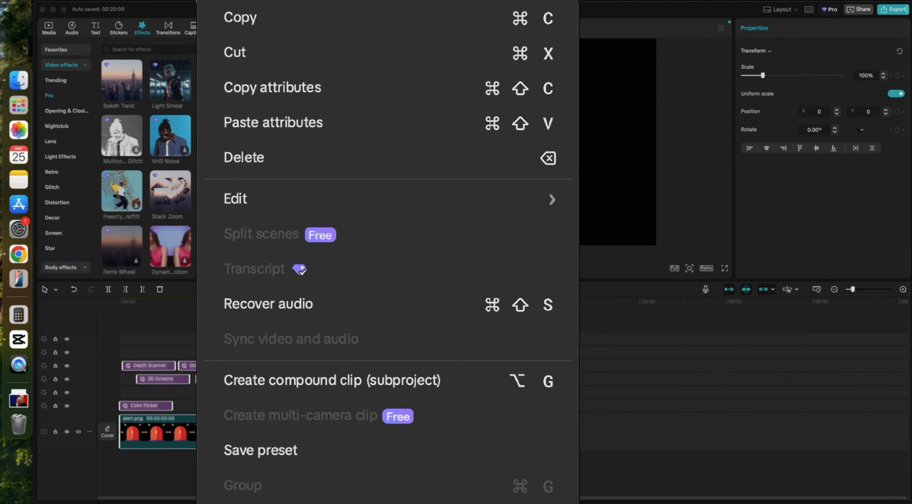
pyautogui.click(371, 380)
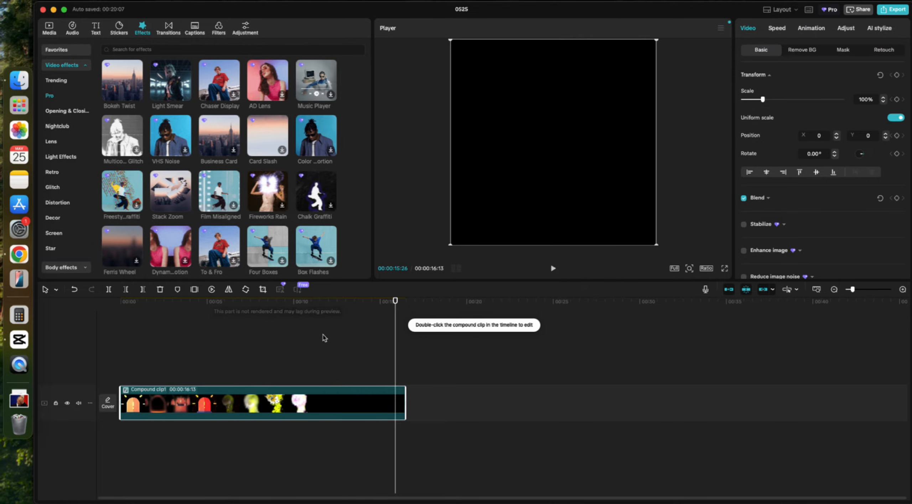
# Play the compound clip from the beginning to check how smoothly it previews.
pyautogui.moveTo(397, 302); pyautogui.dragTo(225, 303)
pyautogui.press('Home')
pyautogui.press('space')
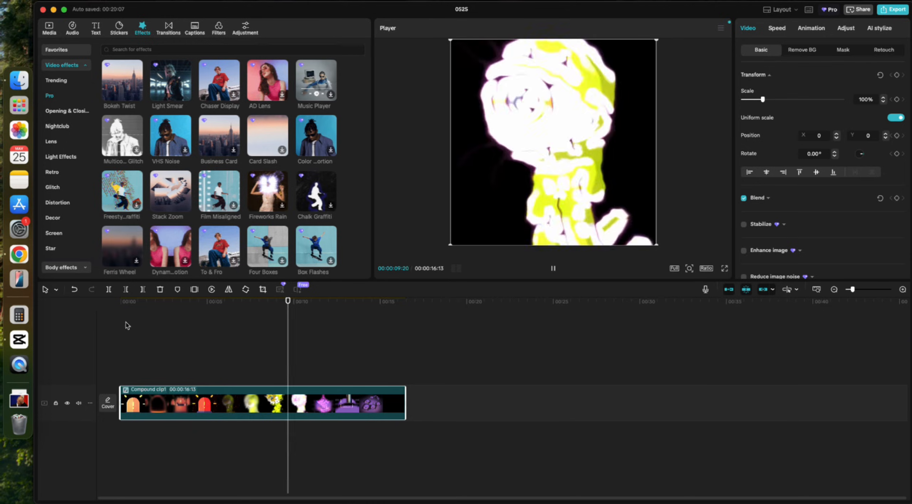
pyautogui.press('space')
# Pre-process the compound clip and follow its progress until complete.
pyautogui.rightClick(253, 396)
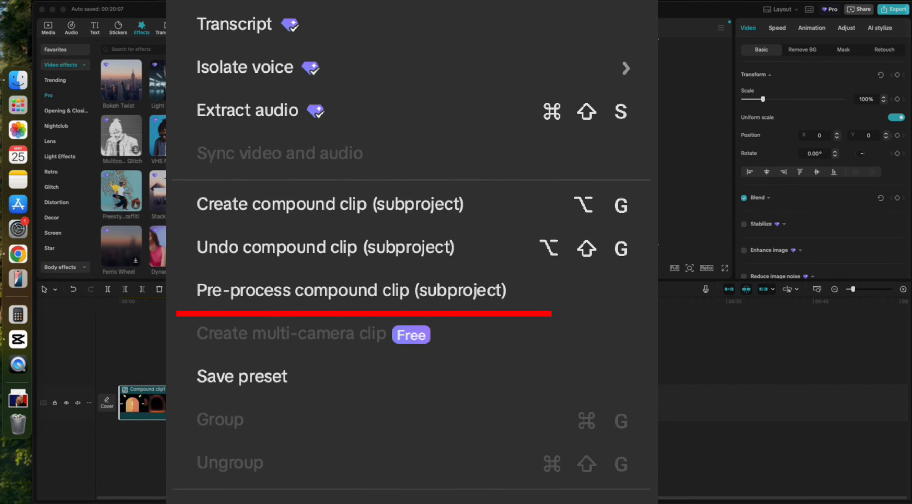
pyautogui.click(312, 300)
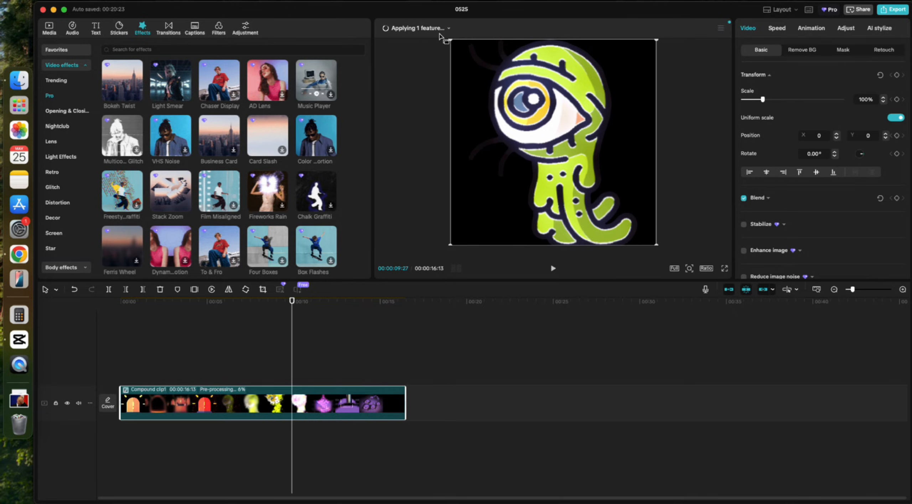
pyautogui.click(446, 29)
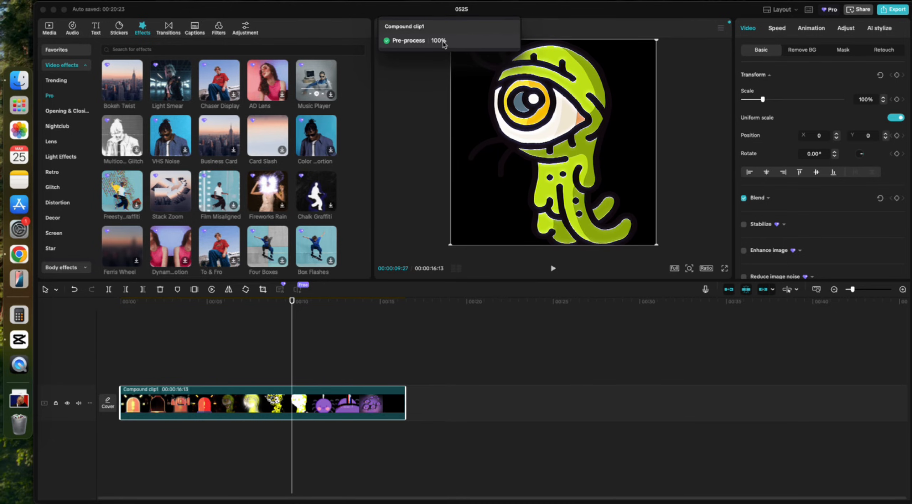
pyautogui.click(436, 317)
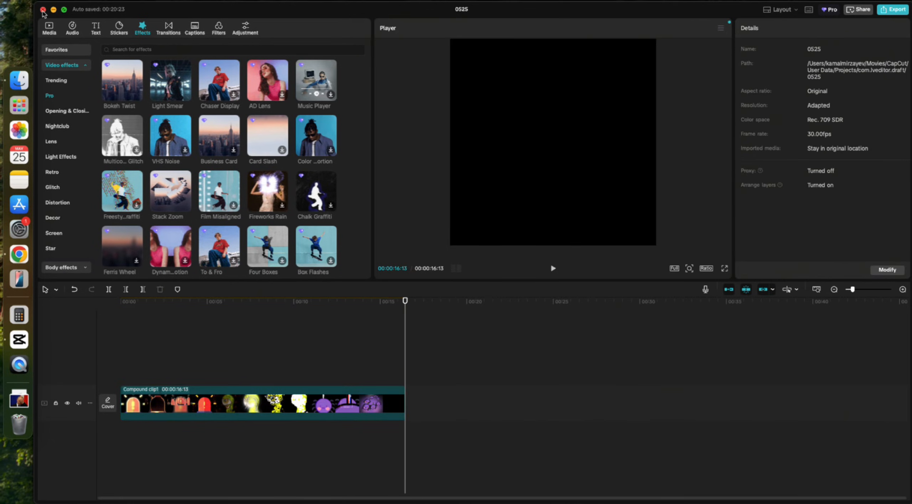
# Close the 0525 project and the CapCut home window.
pyautogui.click(42, 10)
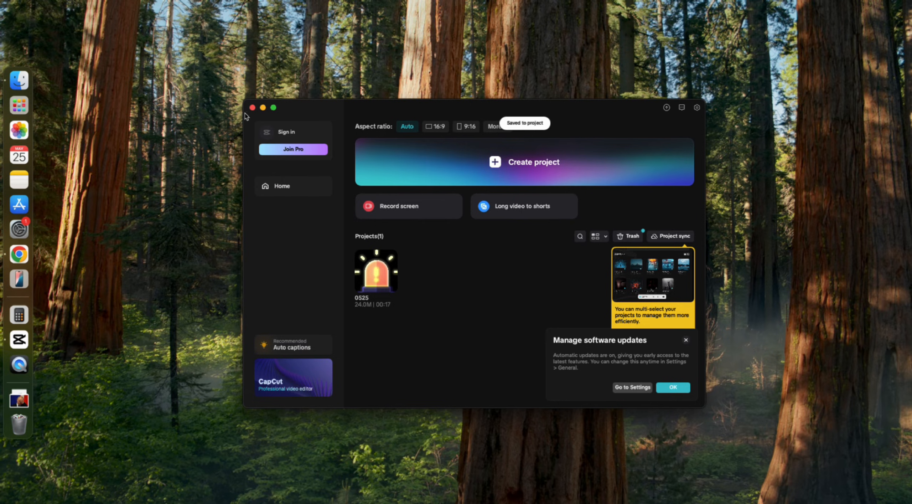
pyautogui.click(252, 108)
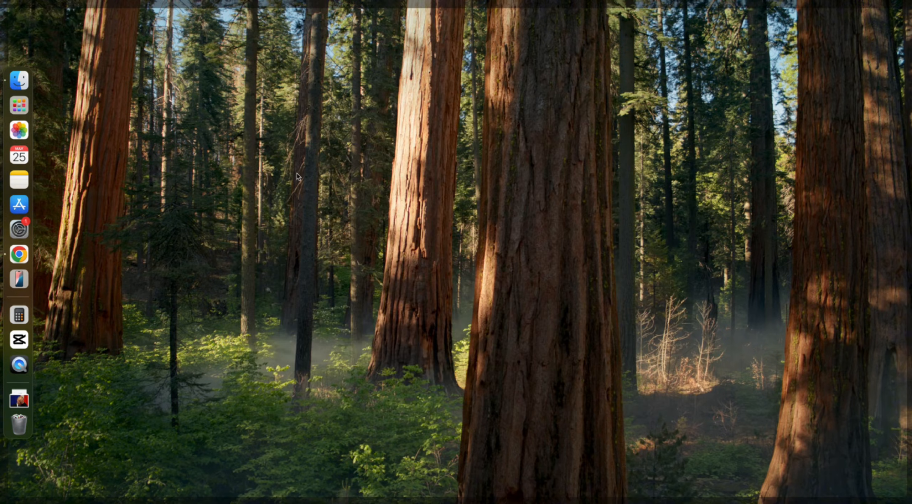
# Search the Mac for "capc" and open the CapCut folder in Finder.
pyautogui.press('super+space')
pyautogui.write('capc')
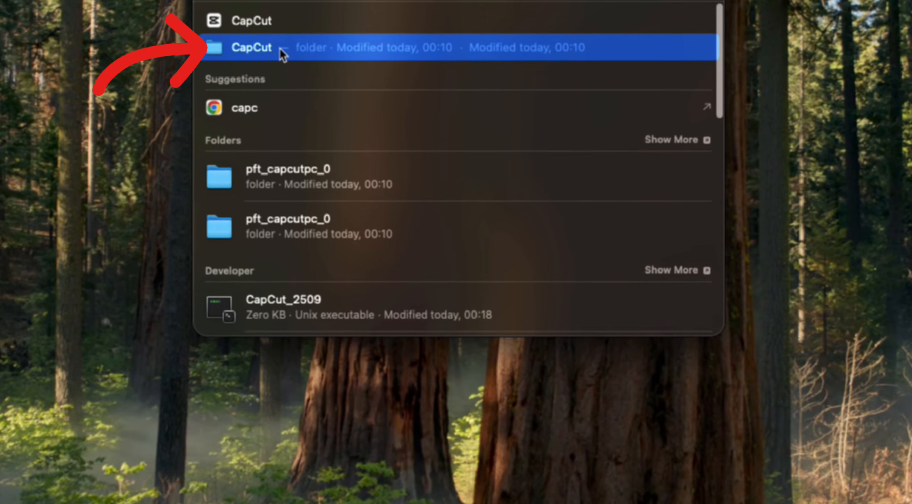
pyautogui.click(280, 48)
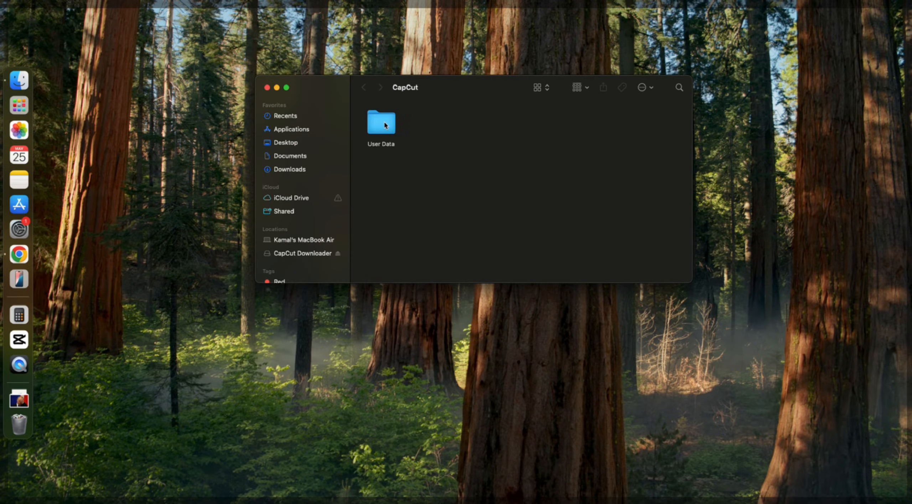
# Browse from User Data through Projects, com.lveditor.draft, 0525 and Resources to open the combination folder.
pyautogui.doubleClick(381, 123)
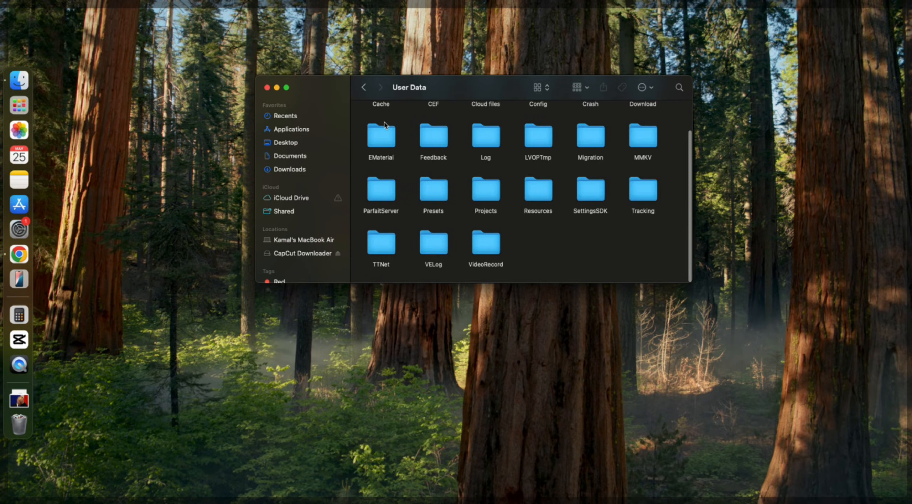
pyautogui.doubleClick(484, 189)
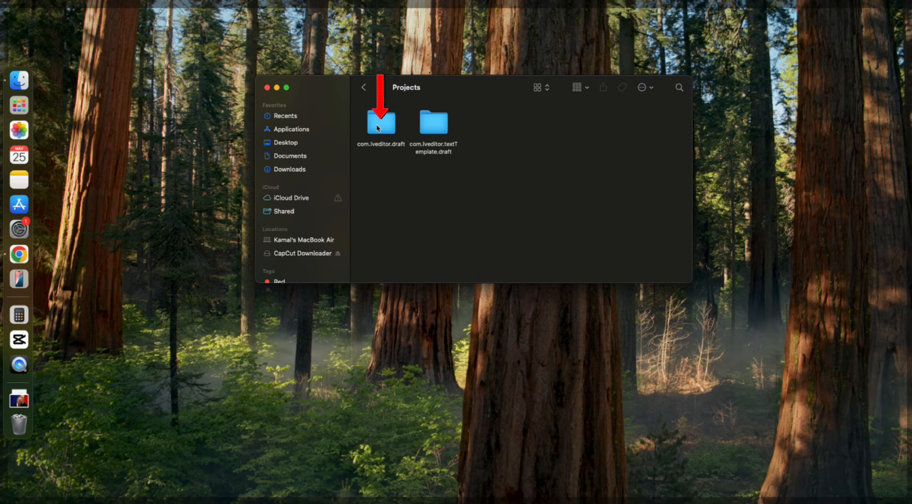
pyautogui.doubleClick(377, 128)
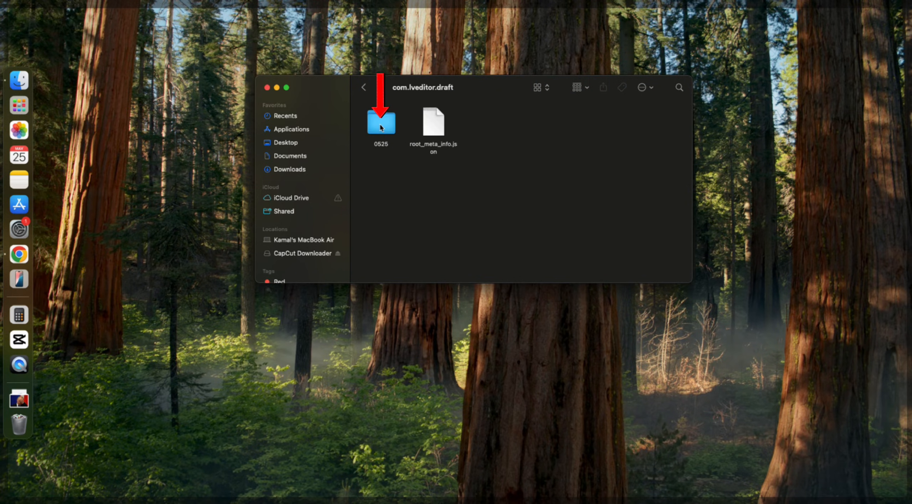
pyautogui.doubleClick(381, 127)
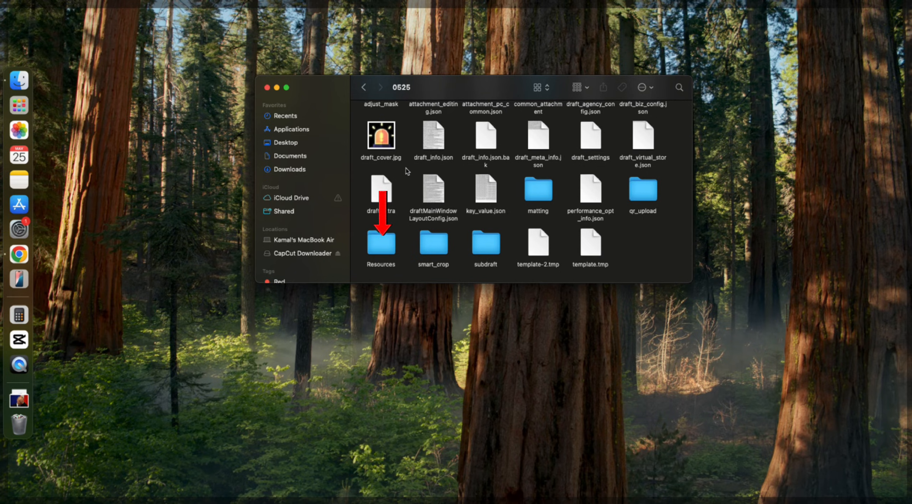
pyautogui.doubleClick(382, 246)
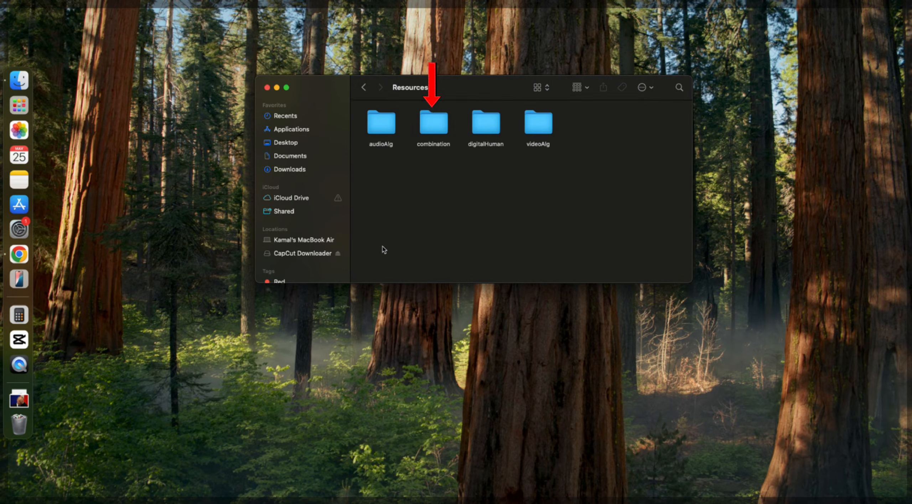
pyautogui.doubleClick(437, 129)
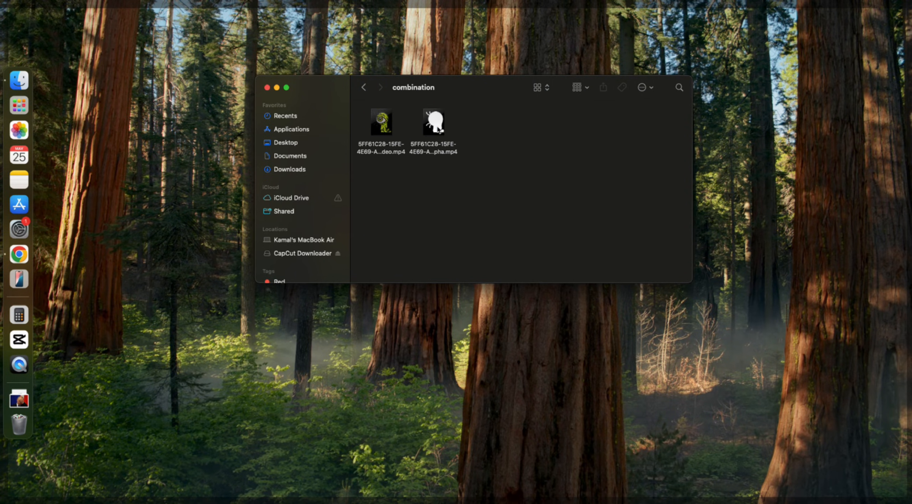
# Play the mp4 file ending in "_video" from the combination folder to check the rendered clip, and close its player window.
pyautogui.doubleClick(389, 123)
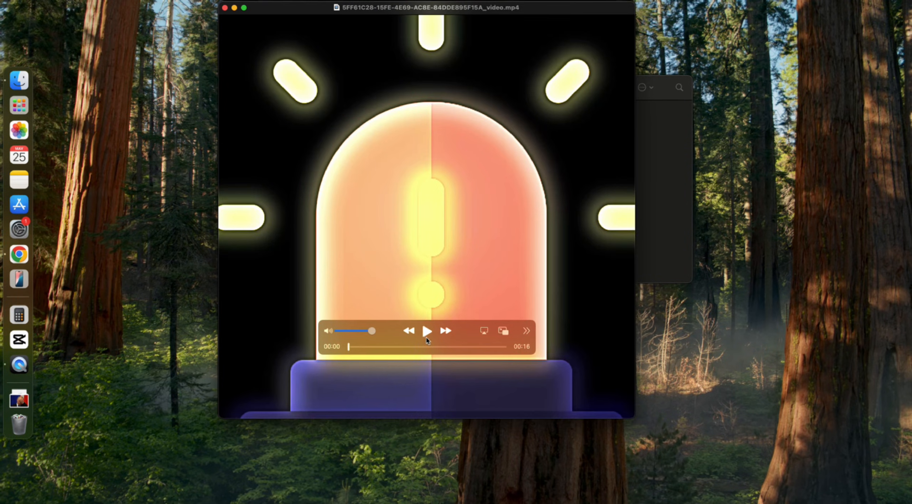
pyautogui.click(427, 331)
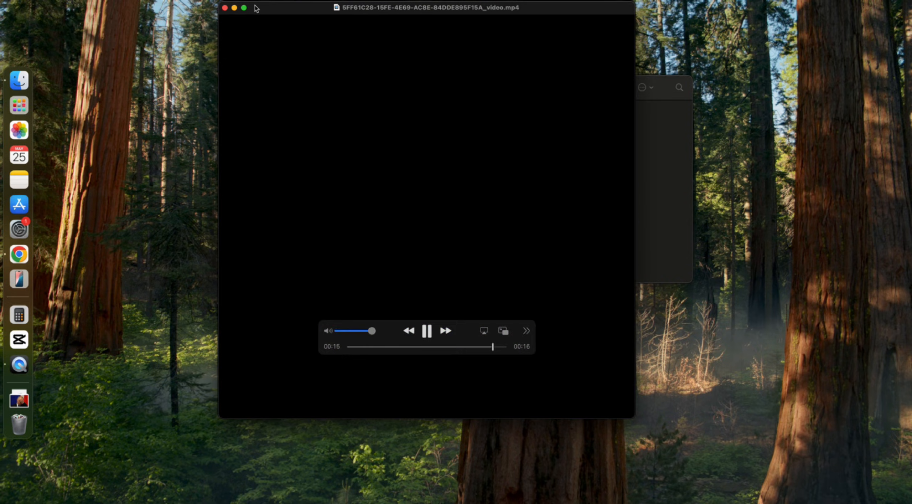
pyautogui.moveTo(257, 10); pyautogui.dragTo(273, 45)
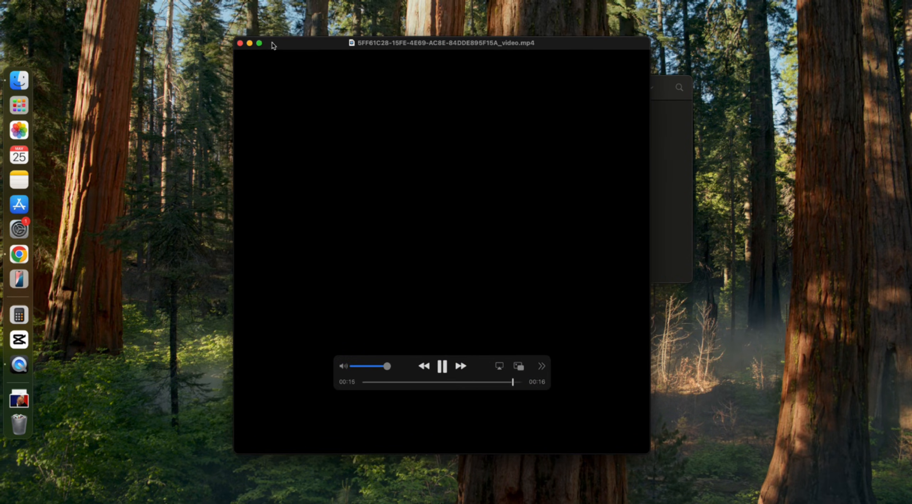
pyautogui.click(239, 42)
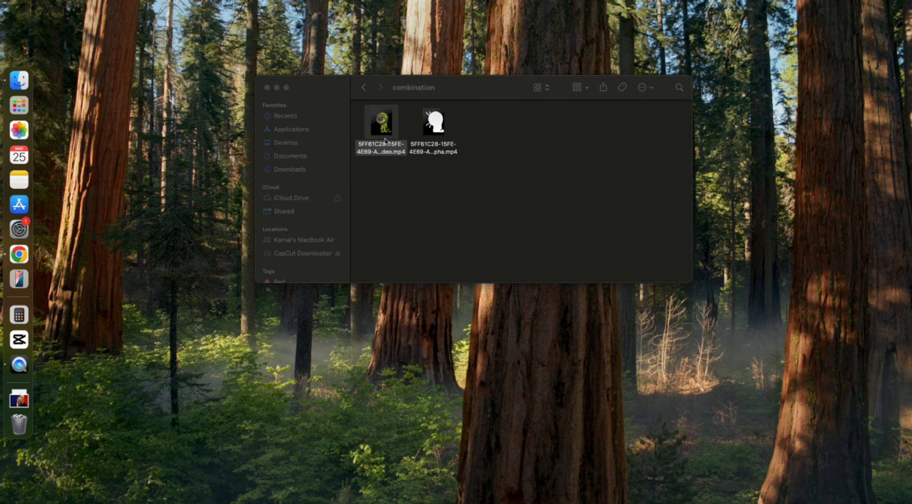